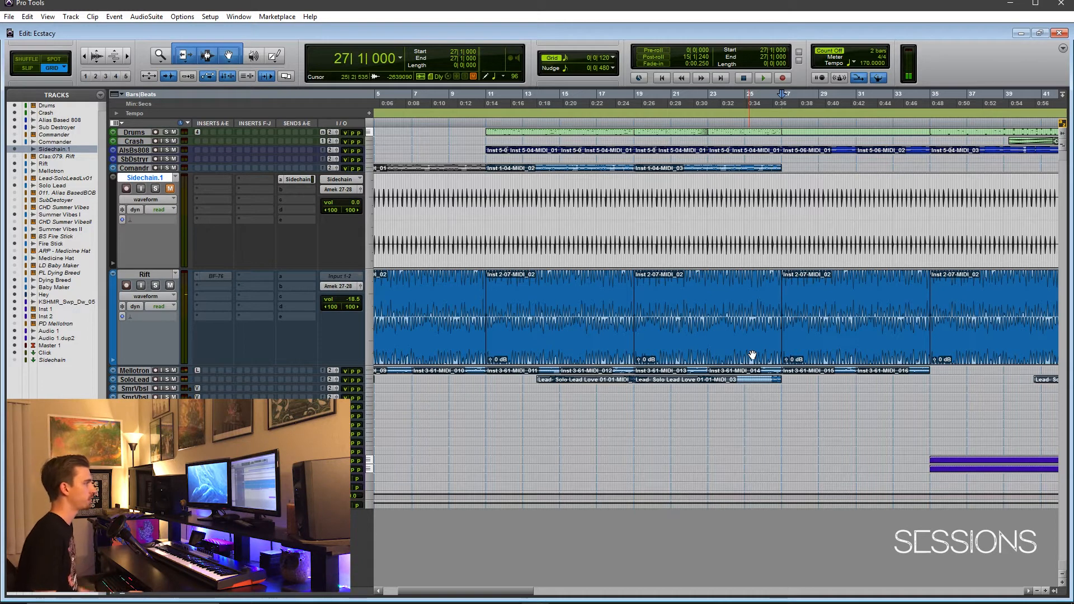
Select the Rift clip starting at bar 11, play the track soloed, and take it out of solo
{"action": "left_click", "coordinate": [541, 344]}
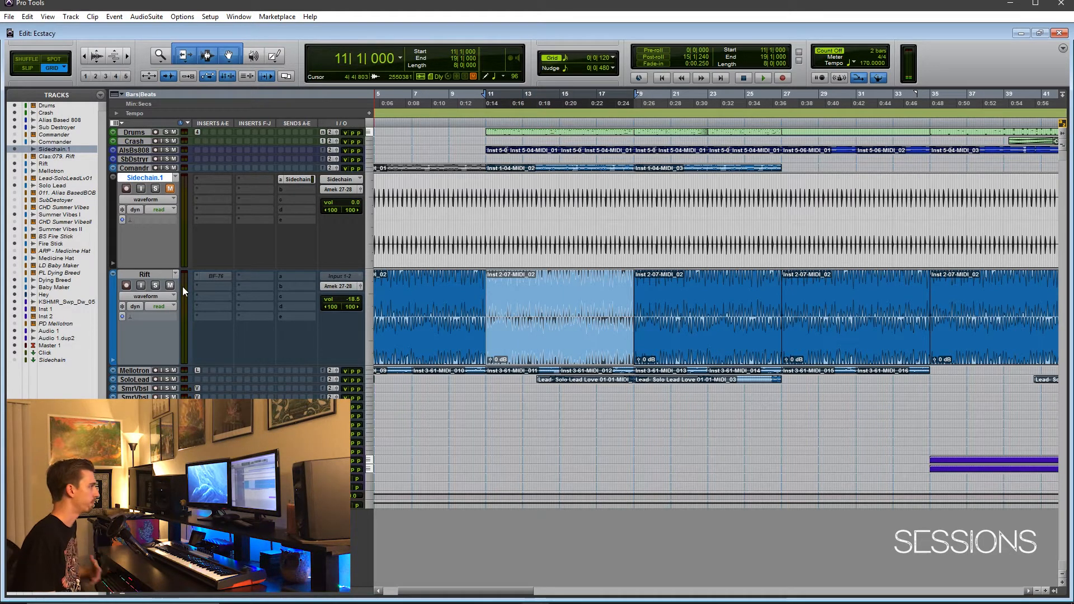
{"action": "left_click", "coordinate": [155, 285]}
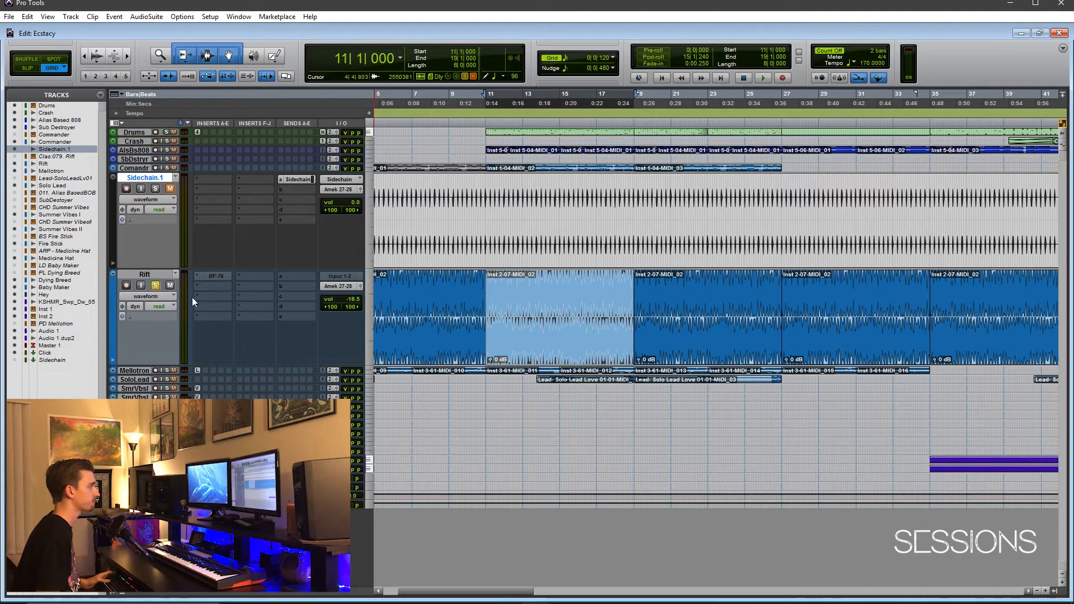
{"action": "key", "text": "space"}
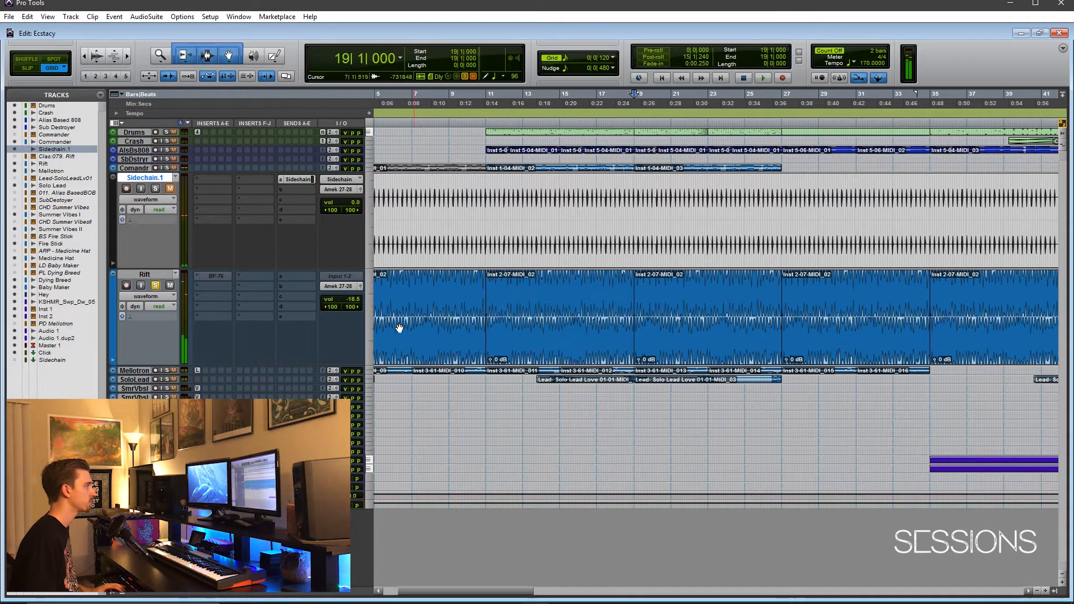
{"action": "left_click", "coordinate": [155, 285]}
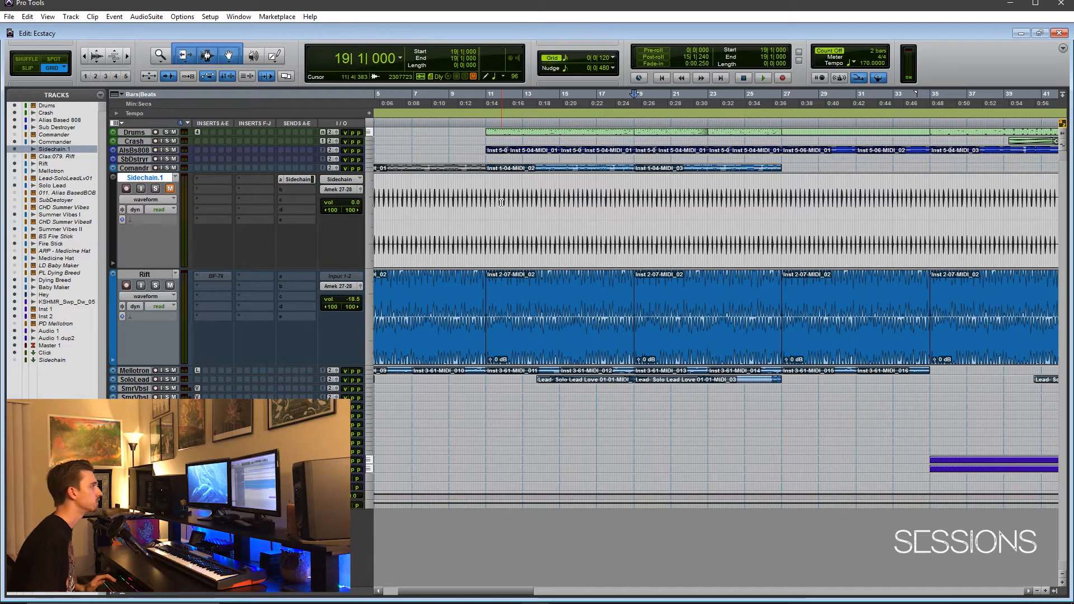
Examine the Sidechain.1 clip across the full song and at closer range to compare its pulses with the Rift track
{"action": "left_click", "coordinate": [527, 252]}
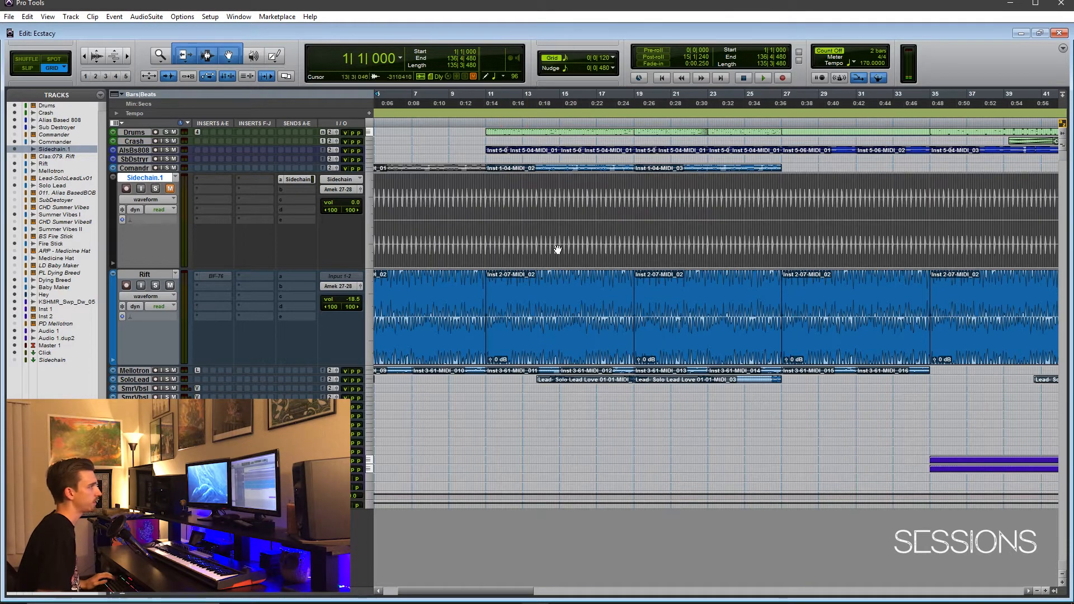
{"action": "key", "text": "r"}
{"action": "key", "text": "r"}
{"action": "key", "text": "r"}
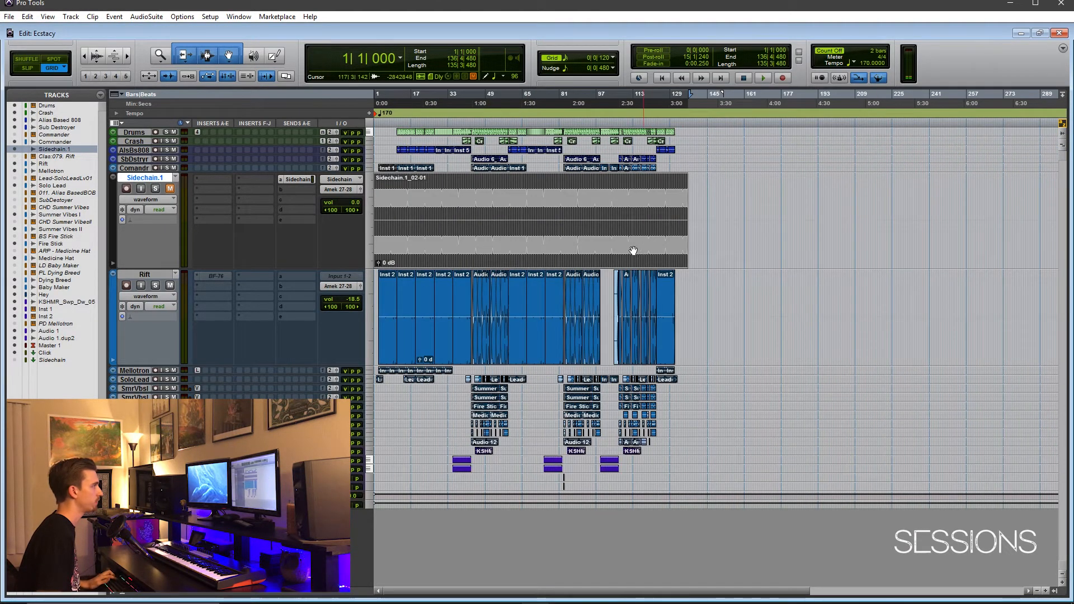
{"action": "key", "text": "t"}
{"action": "key", "text": "t"}
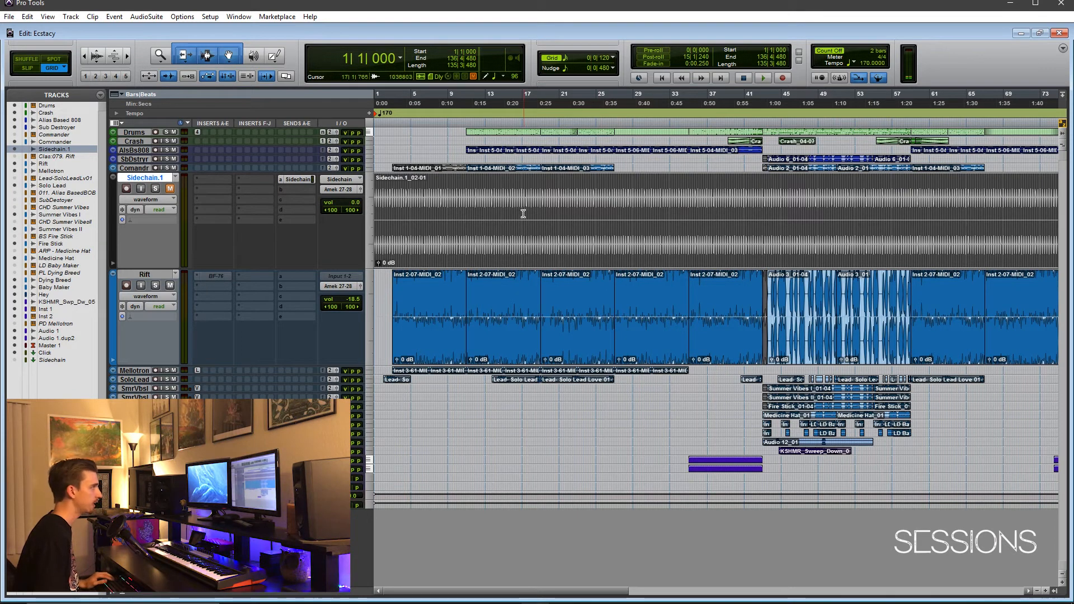
{"action": "left_click", "coordinate": [529, 211]}
{"action": "key", "text": "t"}
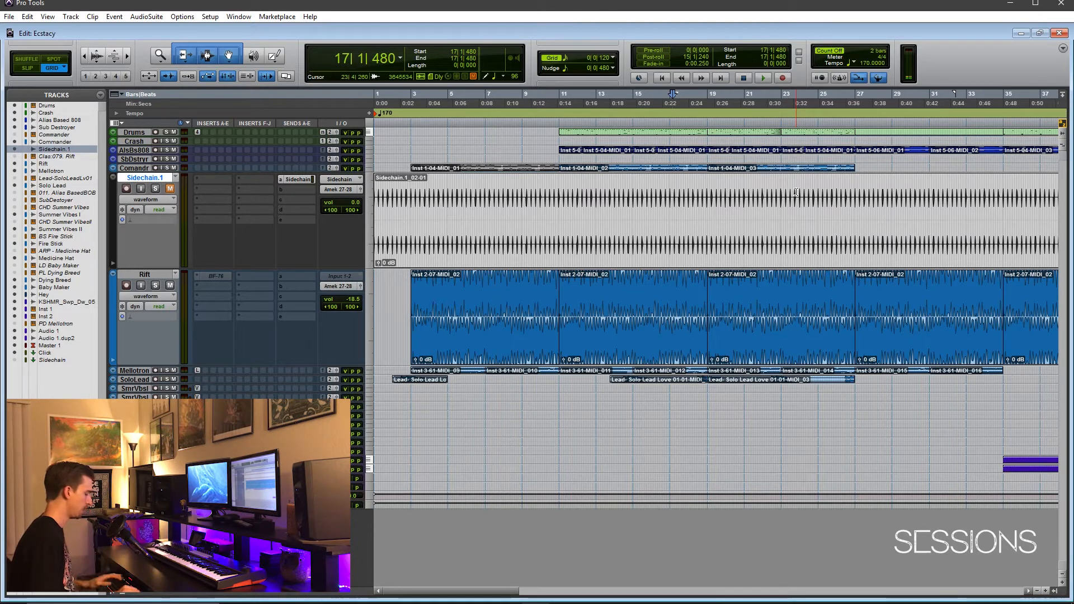
{"action": "left_click", "coordinate": [696, 235]}
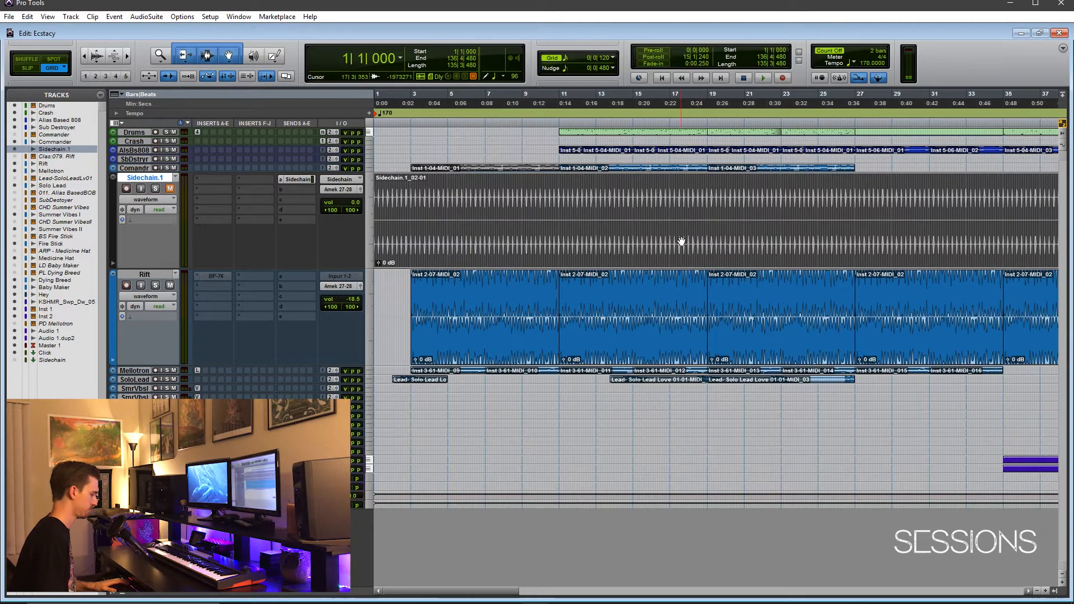
In the mixer, assign send A of the Sidechain.1 track to the Sidechain bus and close its send window
{"action": "key", "text": "ctrl+equal"}
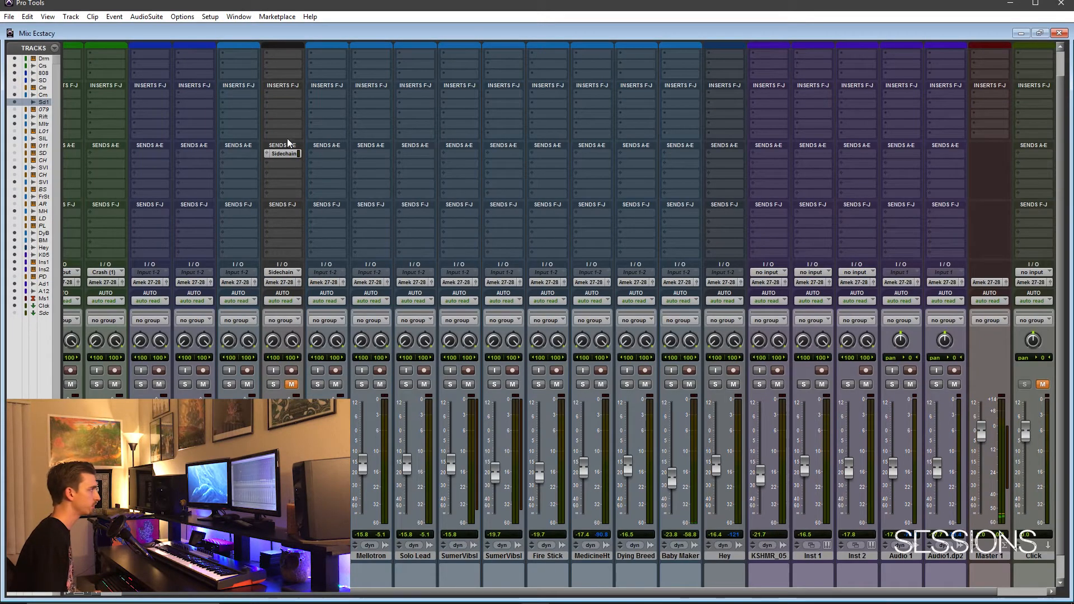
{"action": "scroll", "coordinate": [281, 129], "scroll_direction": "up", "scroll_amount": 2}
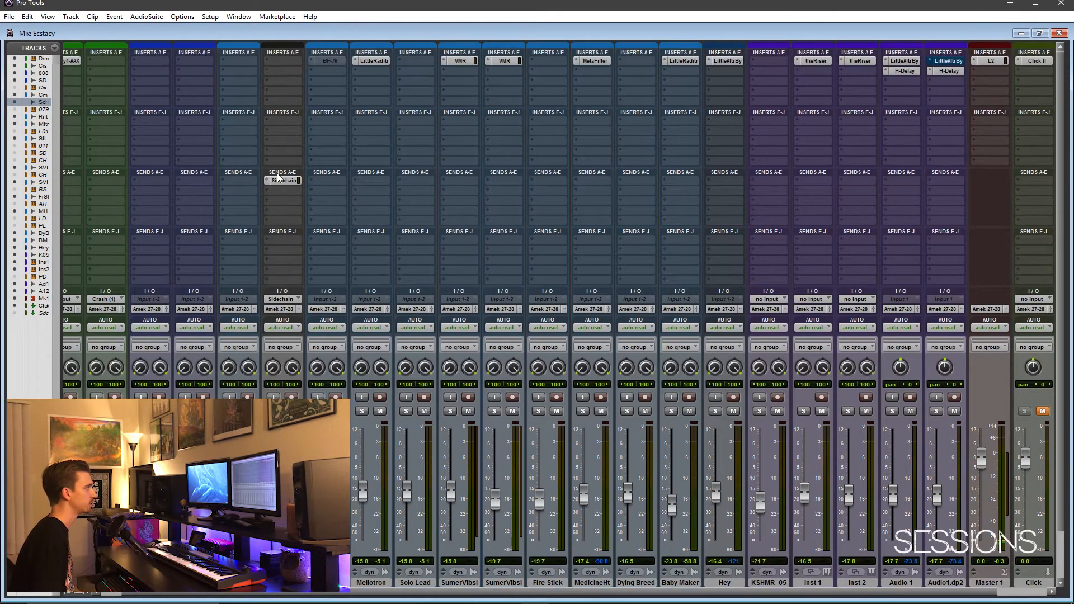
{"action": "left_click", "coordinate": [269, 179]}
{"action": "mouse_move", "coordinate": [302, 208]}
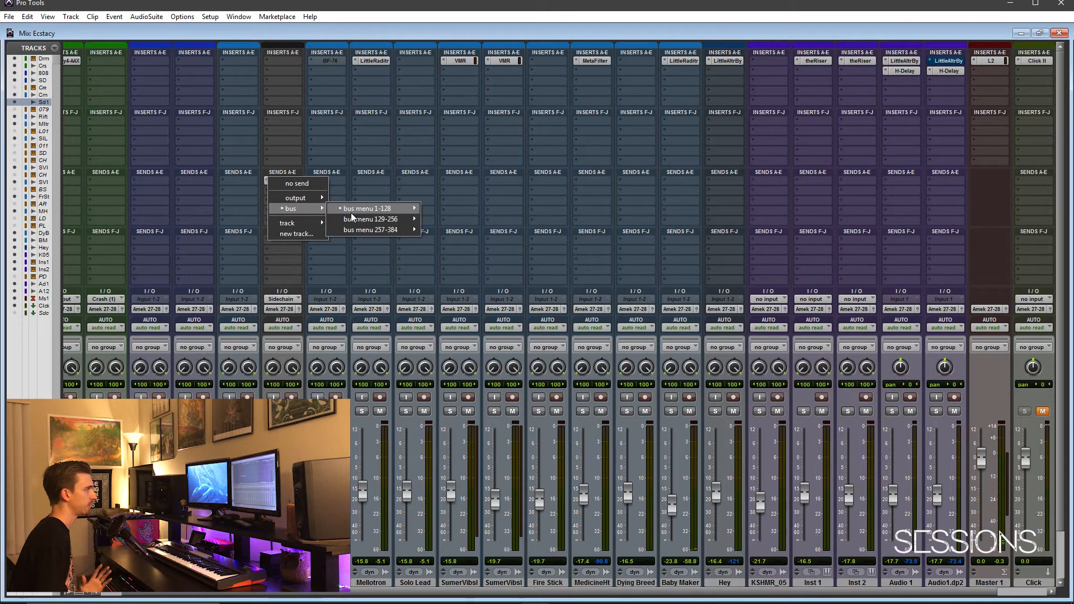
{"action": "mouse_move", "coordinate": [358, 209]}
{"action": "left_click", "coordinate": [463, 459]}
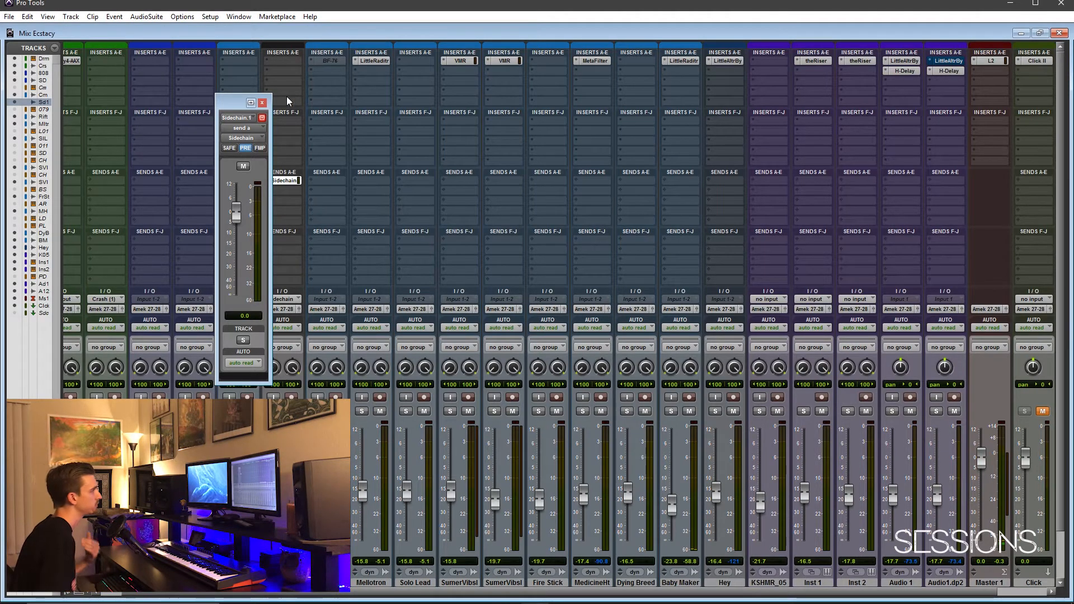
{"action": "left_click", "coordinate": [263, 103]}
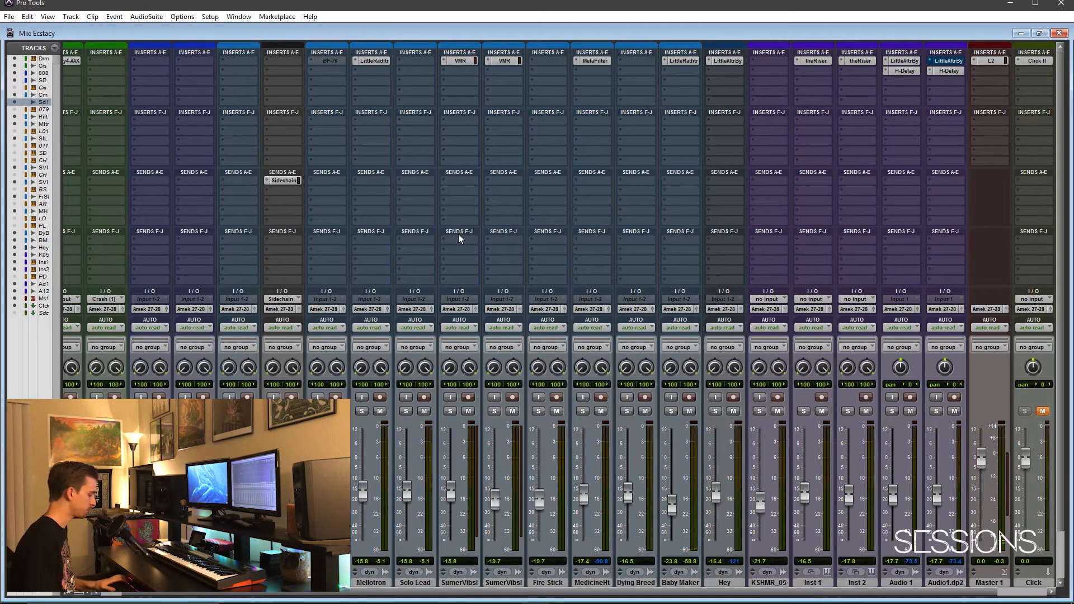
Back in the edit view, insert the multichannel BF-76 (stereo) compressor on the Rift track's second insert slot
{"action": "key", "text": "ctrl+equal"}
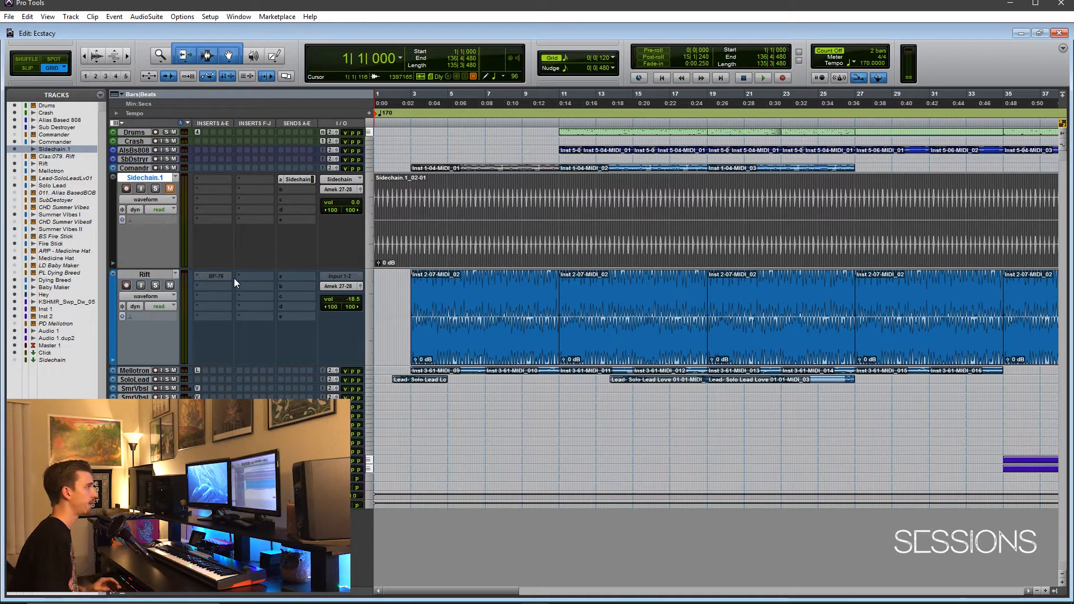
{"action": "left_click", "coordinate": [134, 275]}
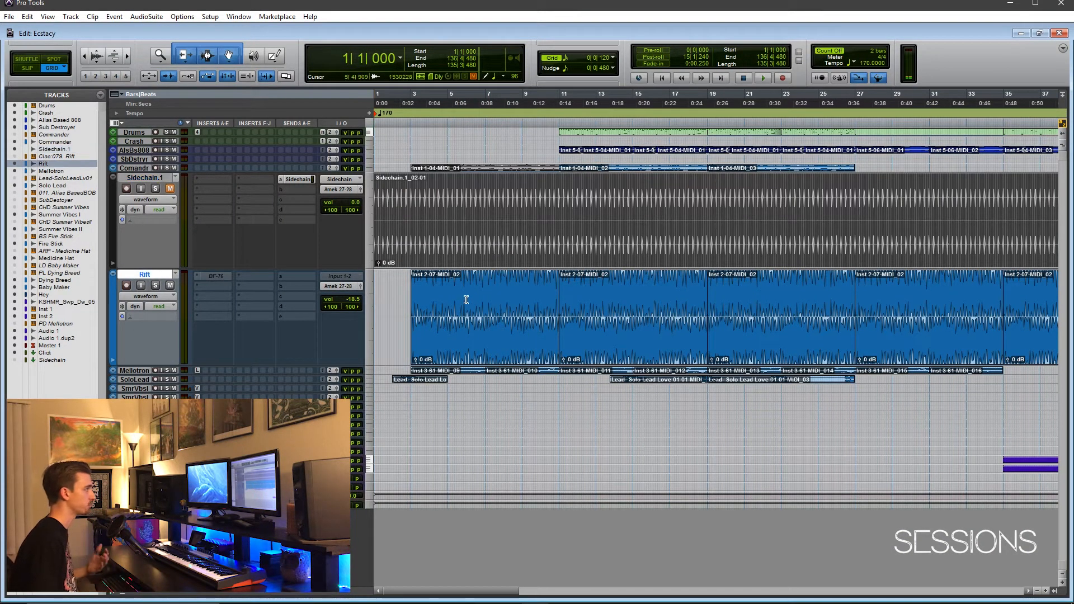
{"action": "left_click", "coordinate": [494, 336]}
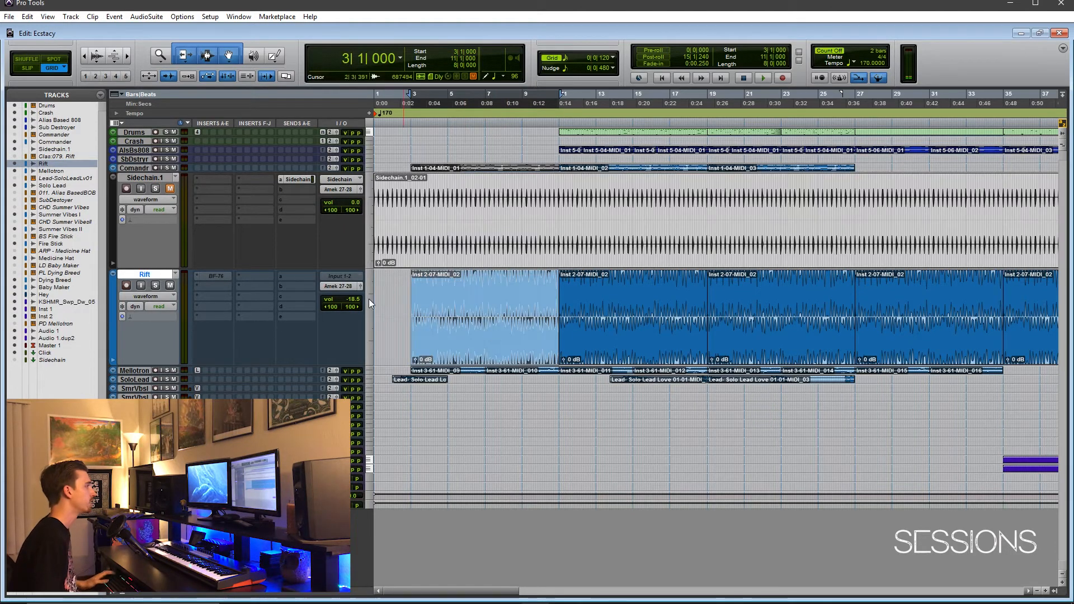
{"action": "left_click", "coordinate": [208, 285]}
{"action": "mouse_move", "coordinate": [257, 304]}
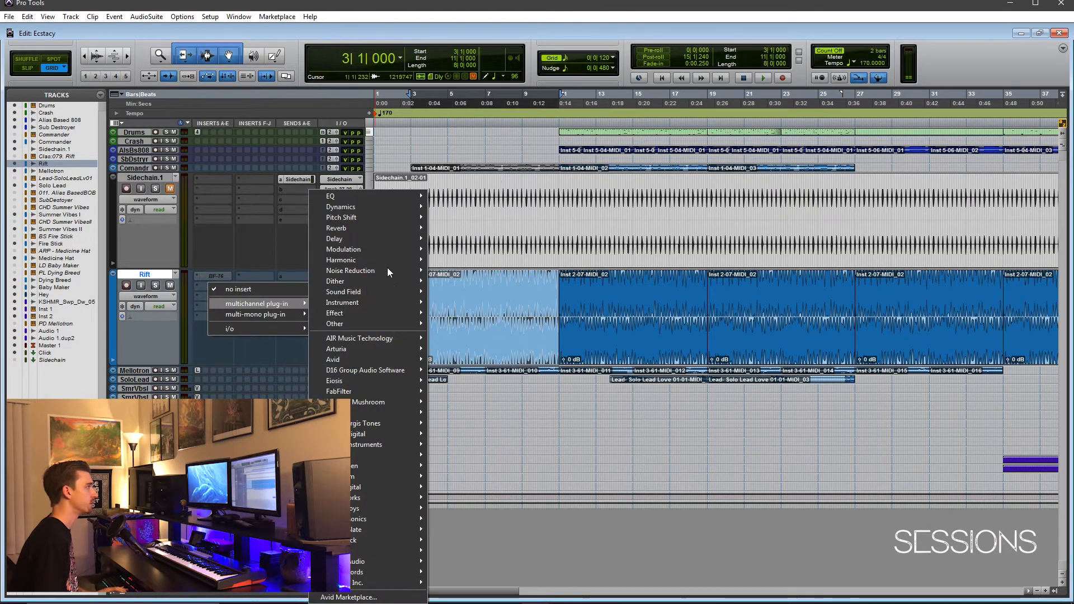
{"action": "mouse_move", "coordinate": [381, 210]}
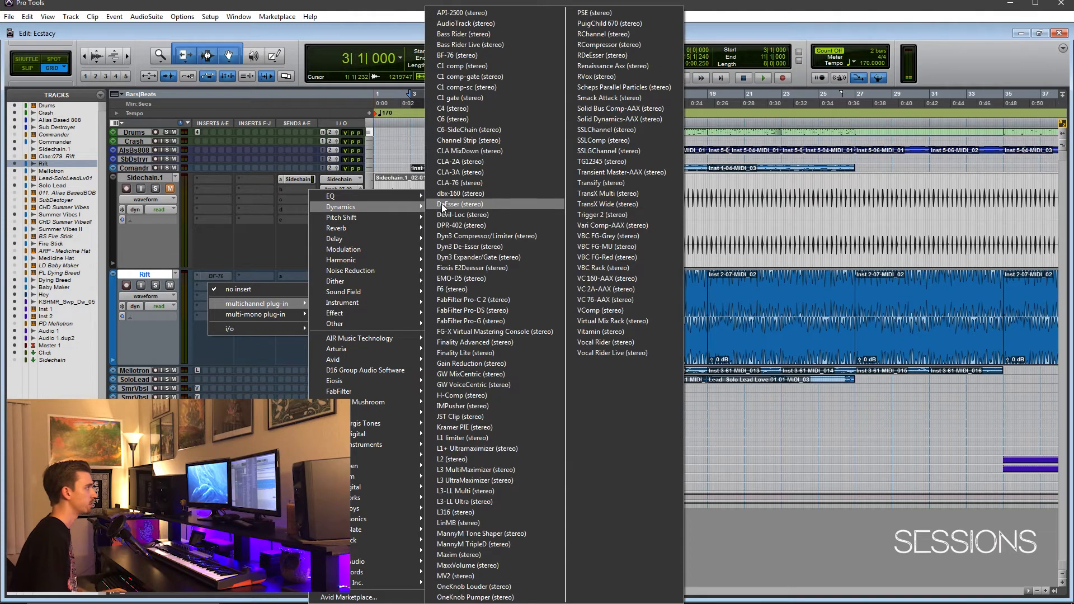
{"action": "left_click", "coordinate": [473, 56]}
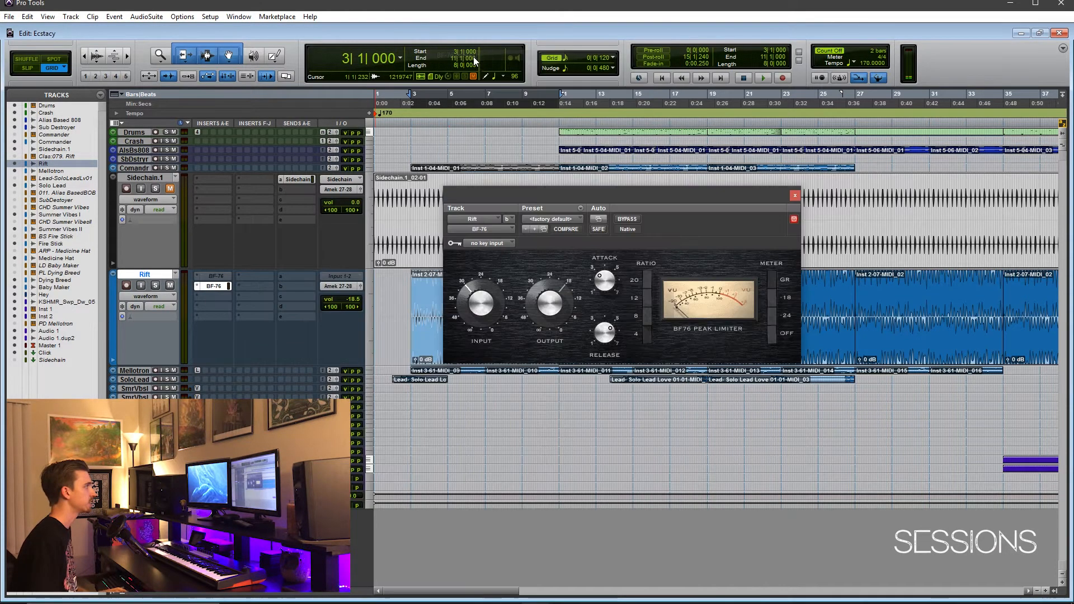
{"action": "left_click_drag", "start_coordinate": [614, 198], "coordinate": [475, 207]}
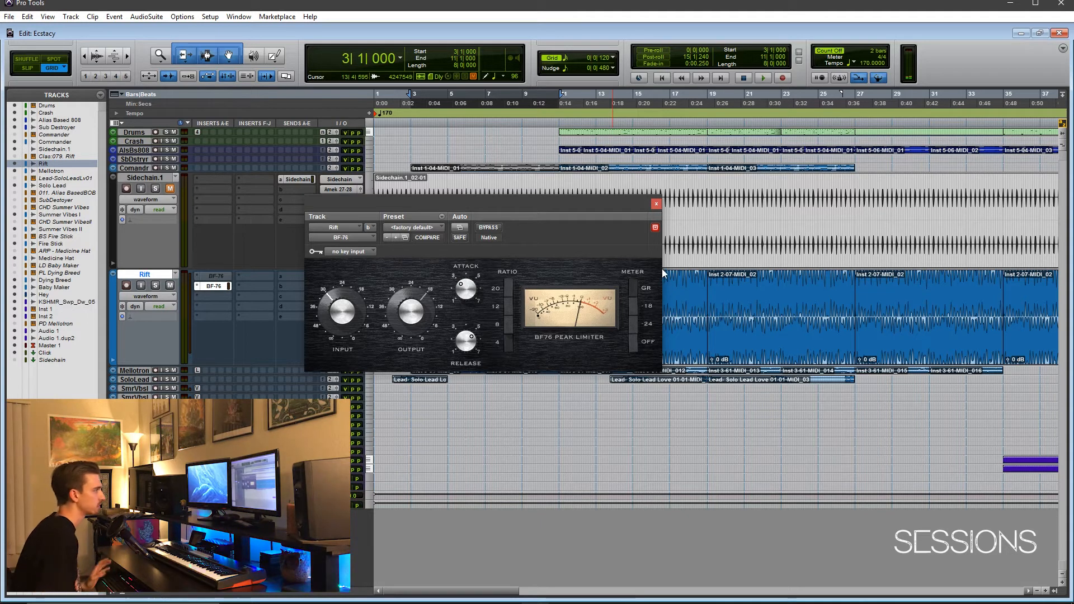
{"action": "left_click_drag", "start_coordinate": [526, 200], "coordinate": [666, 179]}
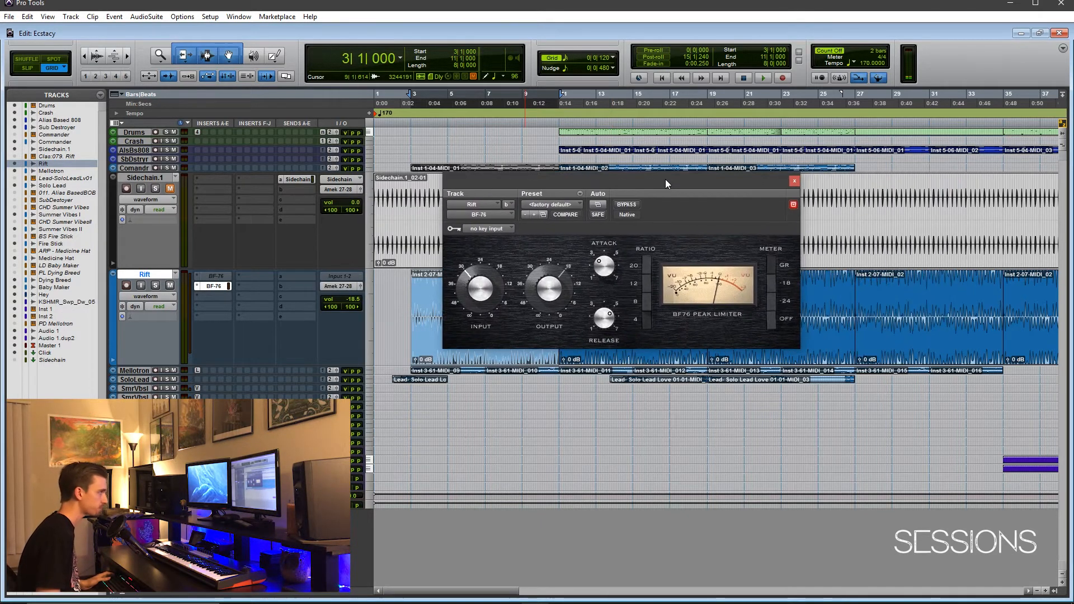
Set the BF-76 key input to the Sidechain (Mono) bus and move the plug-in window below the Rift waveform
{"action": "left_click", "coordinate": [487, 229]}
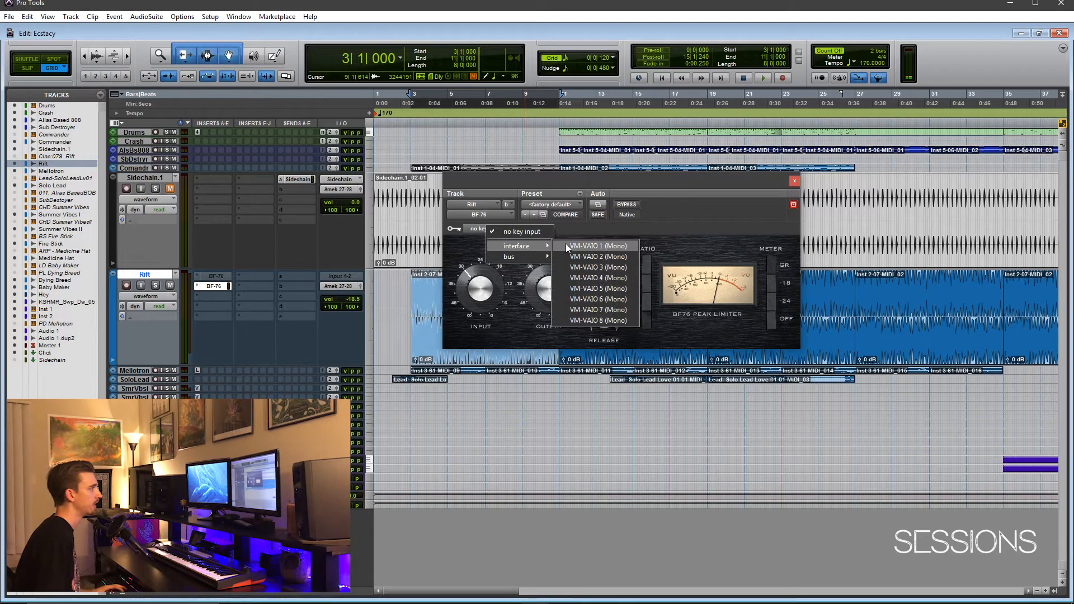
{"action": "mouse_move", "coordinate": [529, 256]}
{"action": "mouse_move", "coordinate": [582, 256]}
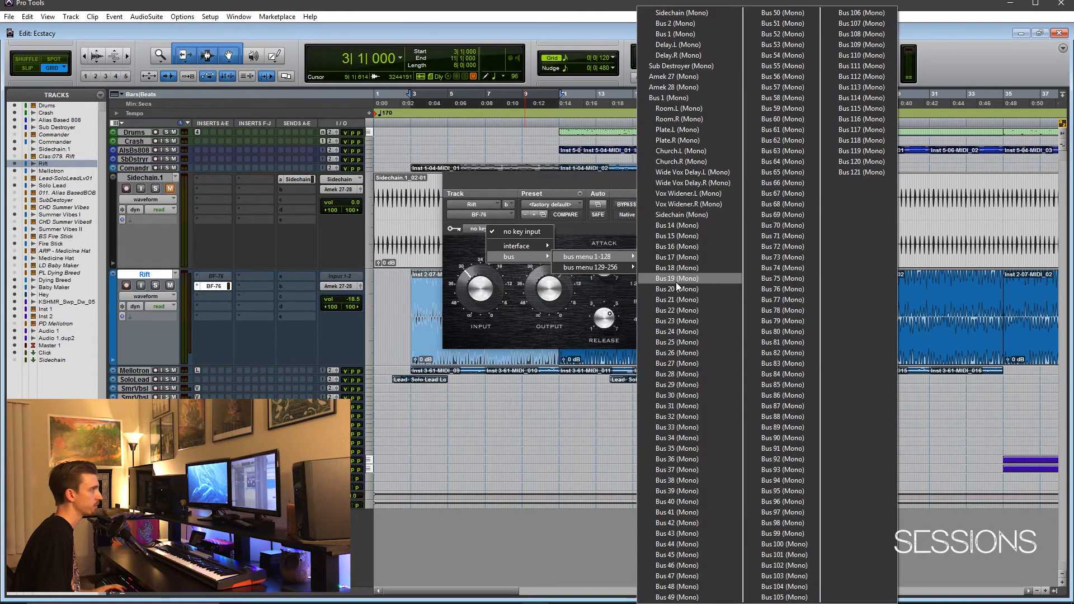
{"action": "left_click", "coordinate": [694, 218]}
{"action": "left_click_drag", "start_coordinate": [632, 183], "coordinate": [560, 286]}
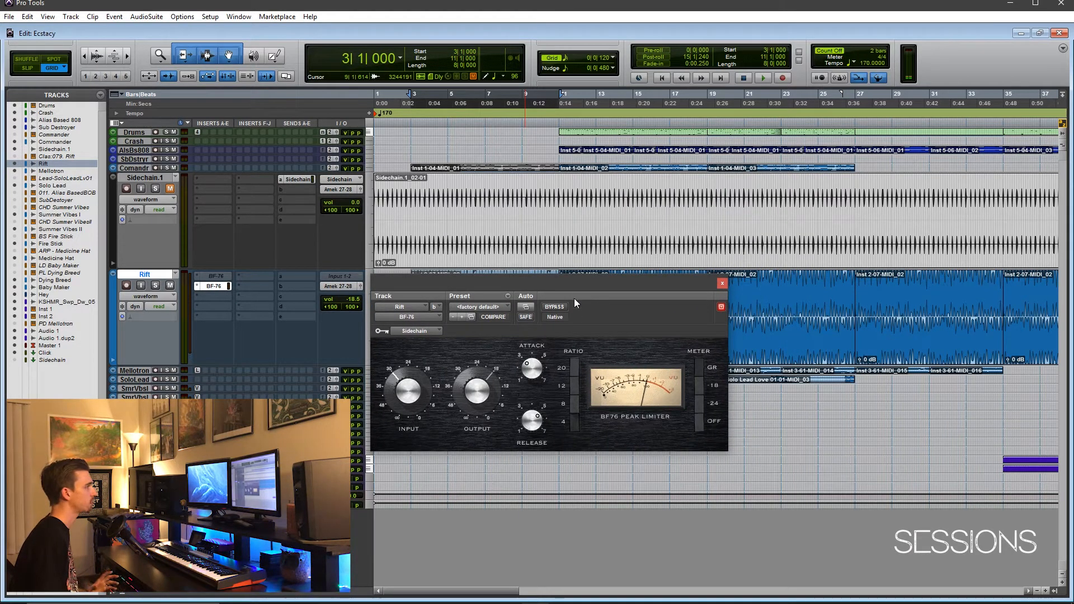
{"action": "left_click_drag", "start_coordinate": [574, 283], "coordinate": [573, 352]}
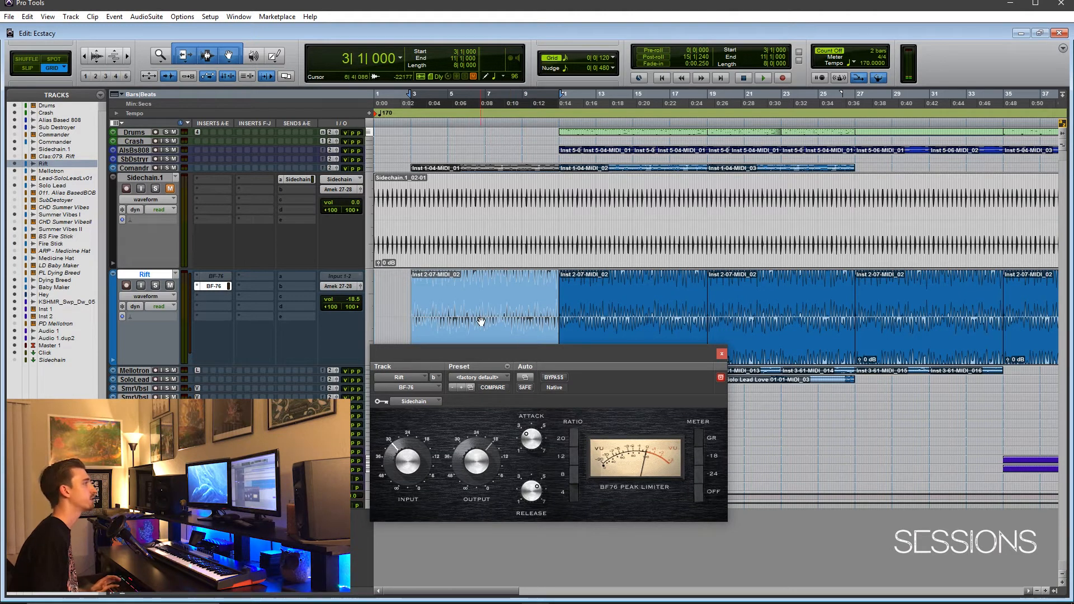
Highlight the Sidechain.1 audio from about bar 3 to bar 19 and reposition the BF-76 window below it
{"action": "left_click_drag", "start_coordinate": [408, 192], "coordinate": [705, 194]}
{"action": "left_click_drag", "start_coordinate": [646, 354], "coordinate": [646, 311]}
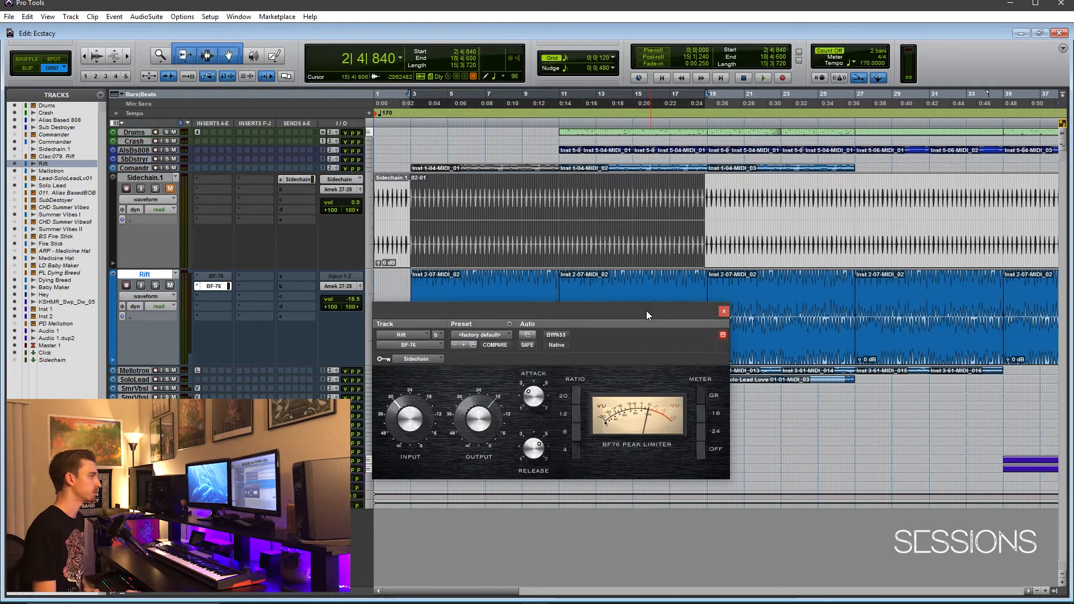
{"action": "left_click_drag", "start_coordinate": [646, 310], "coordinate": [637, 267]}
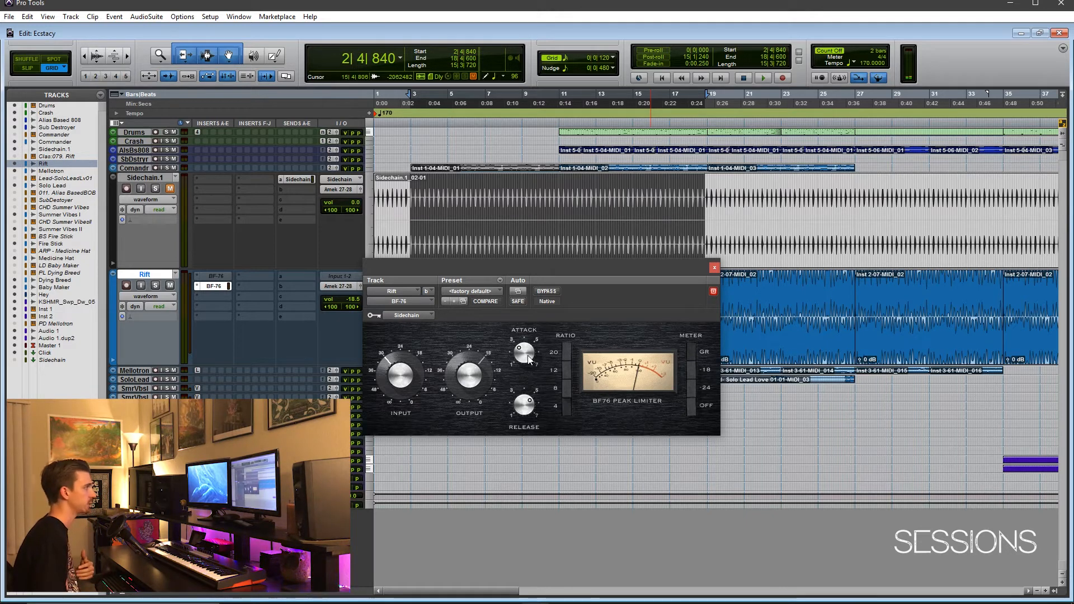
Raise the BF-76's attack, input and release settings, and move its window clear of the first Rift clips
{"action": "left_click_drag", "start_coordinate": [526, 352], "coordinate": [537, 360]}
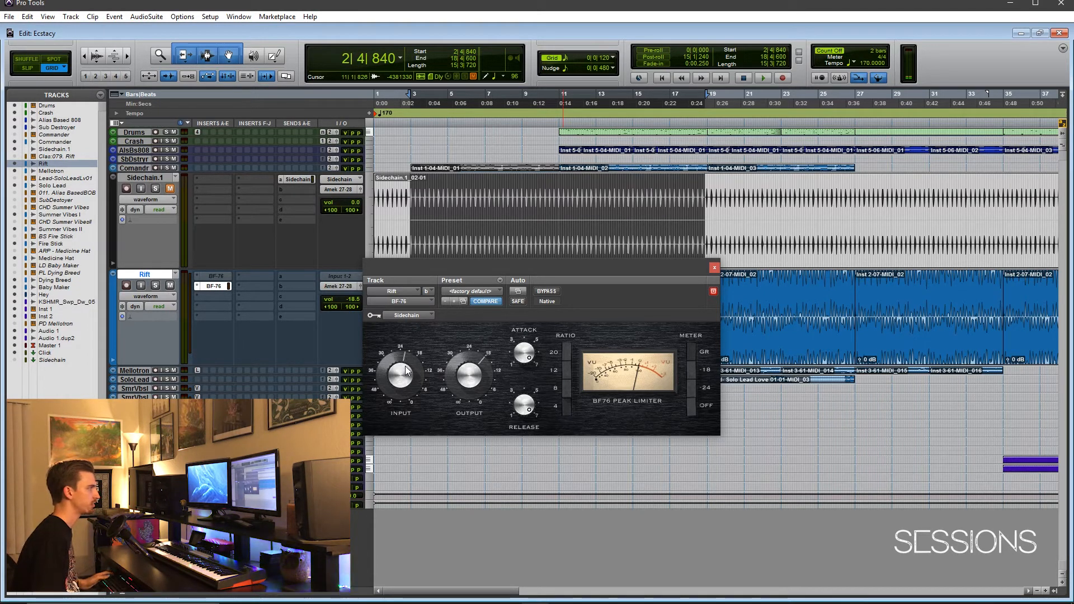
{"action": "left_click_drag", "start_coordinate": [468, 386], "coordinate": [468, 412]}
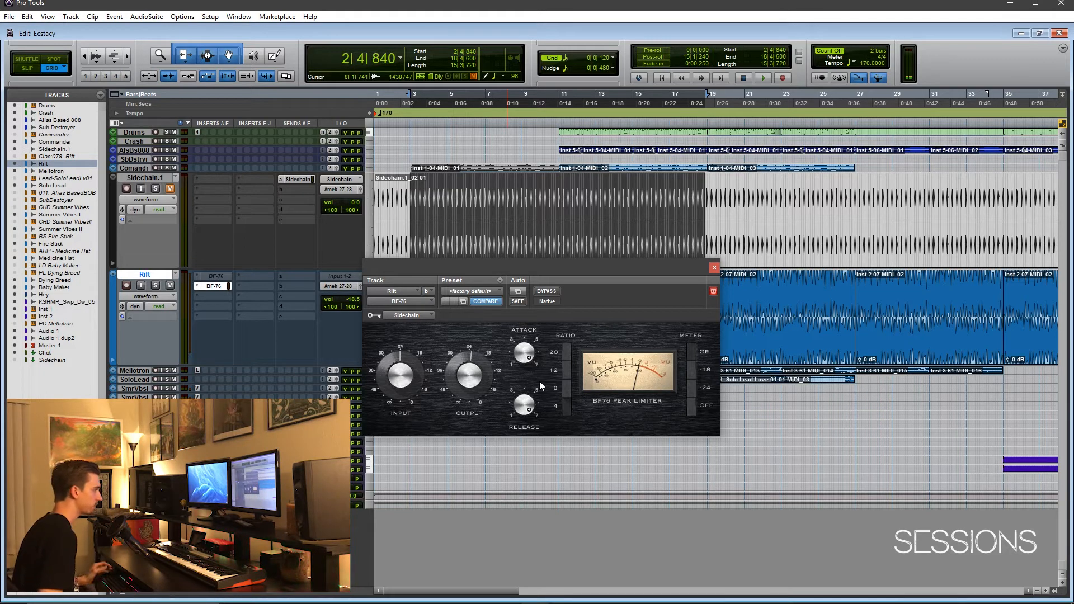
{"action": "left_click_drag", "start_coordinate": [608, 271], "coordinate": [946, 284]}
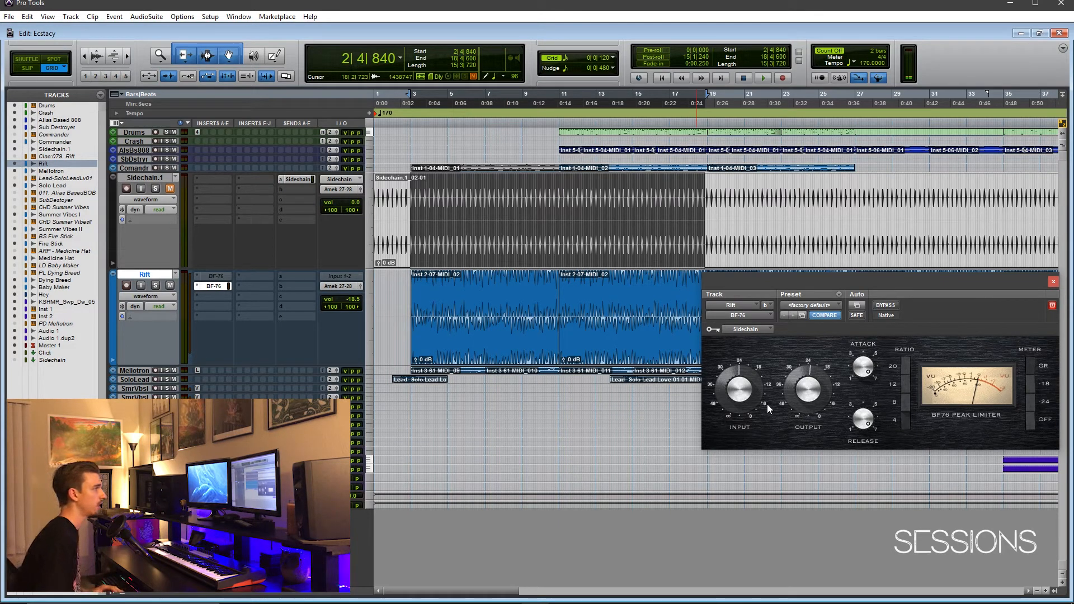
Bypass the sidechained BF-76 and play the Rift clips from bar 11 to bar 27 with the other tracks
{"action": "left_click", "coordinate": [884, 306]}
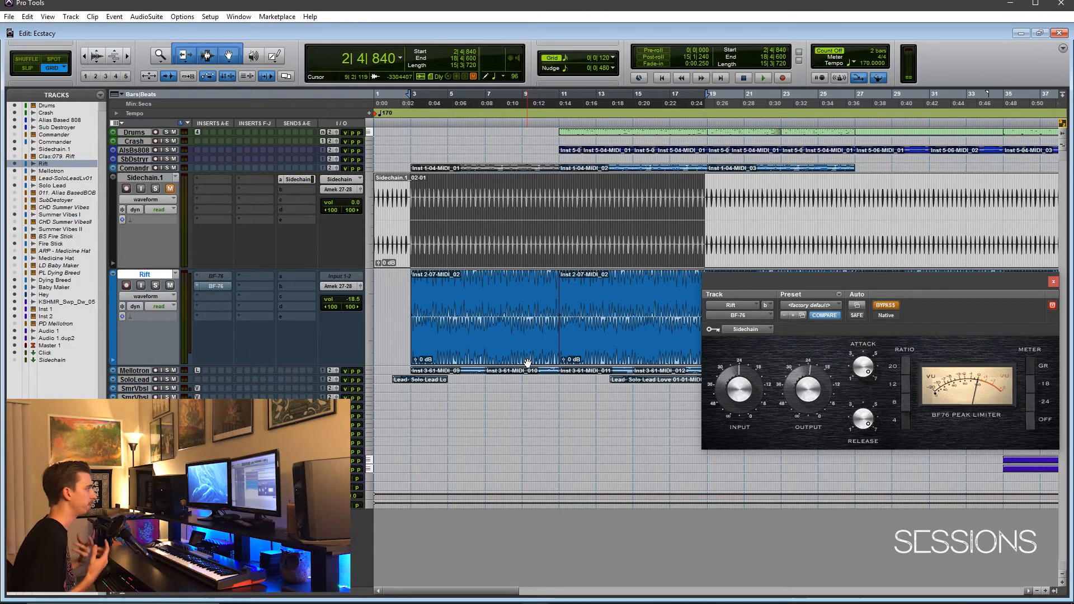
{"action": "left_click", "coordinate": [502, 235]}
{"action": "double_click", "coordinate": [500, 307]}
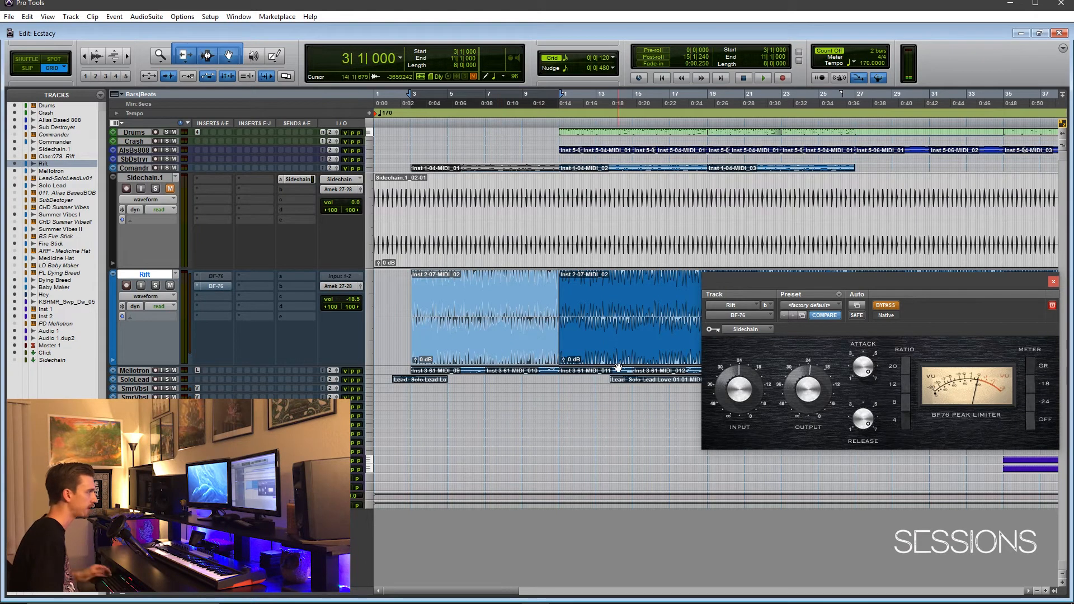
{"action": "left_click_drag", "start_coordinate": [756, 288], "coordinate": [881, 285]}
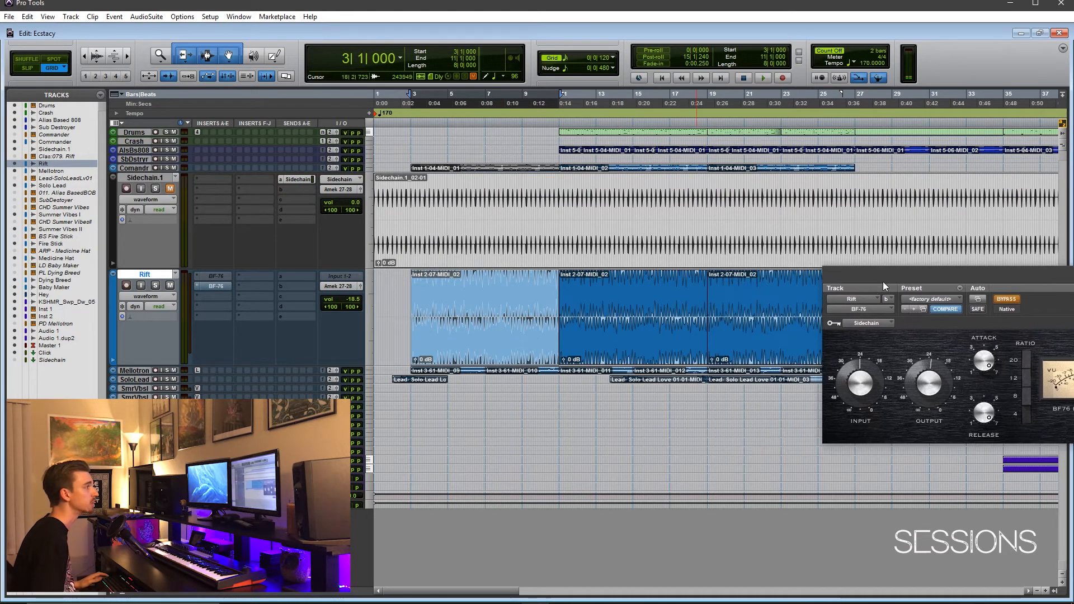
{"action": "left_click", "coordinate": [645, 344]}
{"action": "left_click", "coordinate": [773, 349], "text": "shift"}
{"action": "key", "text": "space"}
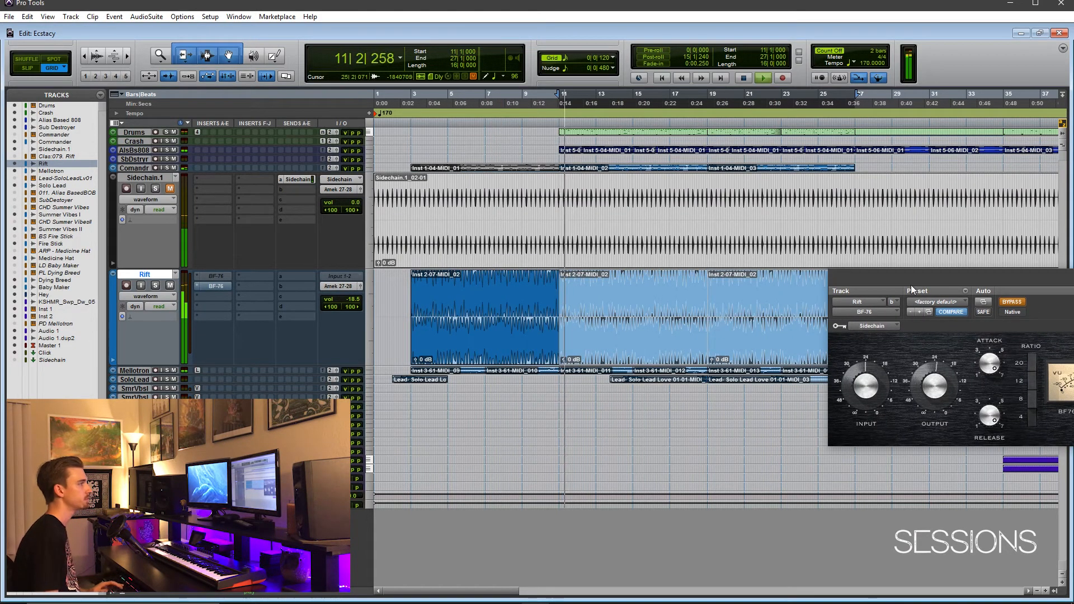
Set the Rift track's volume to -17.8 dB while the mix plays, with more of the BF-76 window brought into view
{"action": "left_click_drag", "start_coordinate": [892, 277], "coordinate": [837, 281]}
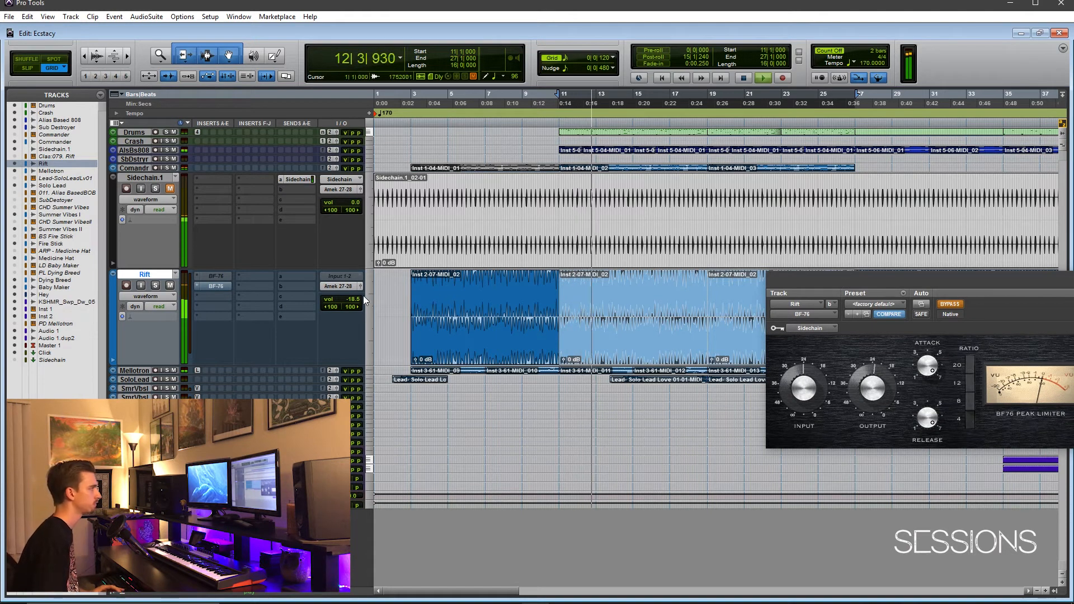
{"action": "left_click", "coordinate": [348, 304]}
{"action": "left_click_drag", "start_coordinate": [348, 304], "coordinate": [348, 302]}
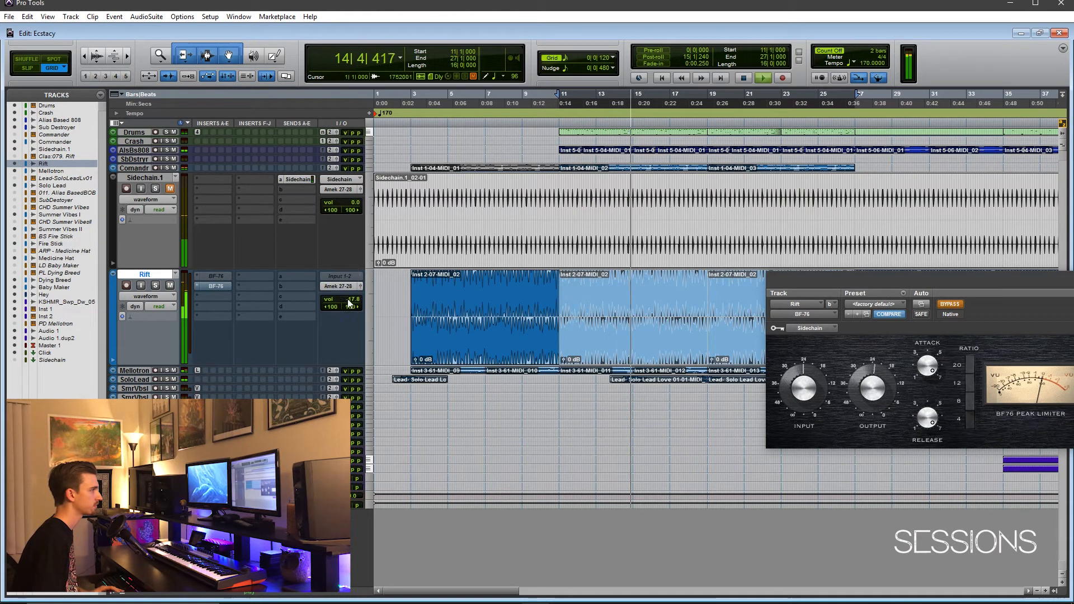
Take the BF-76 out of bypass during playback to hear the sidechained mix, and move its window below the Rift waveform
{"action": "left_click", "coordinate": [950, 305]}
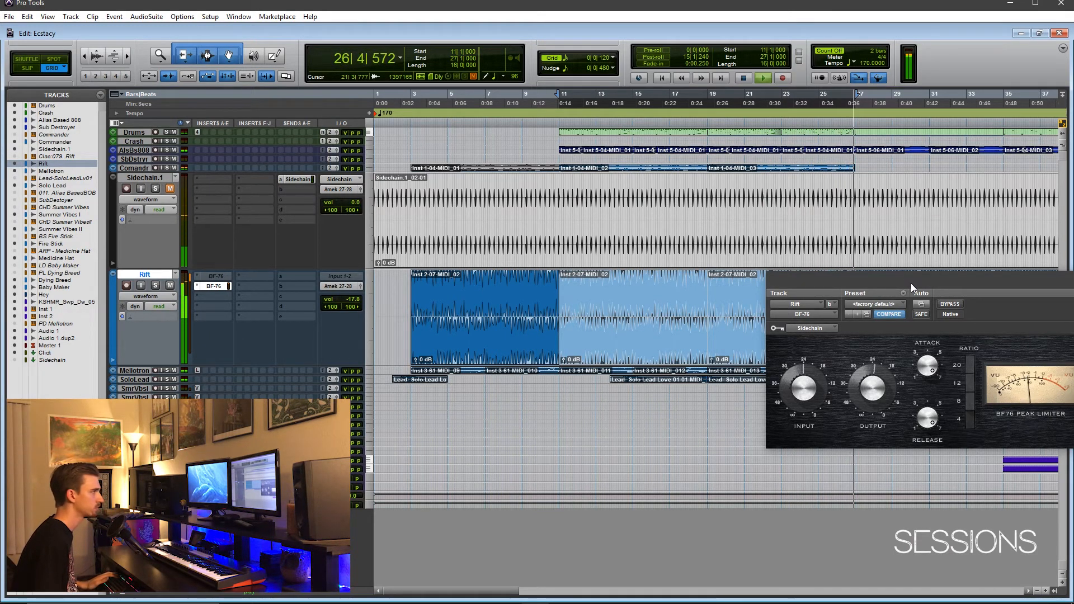
{"action": "left_click_drag", "start_coordinate": [911, 283], "coordinate": [504, 366]}
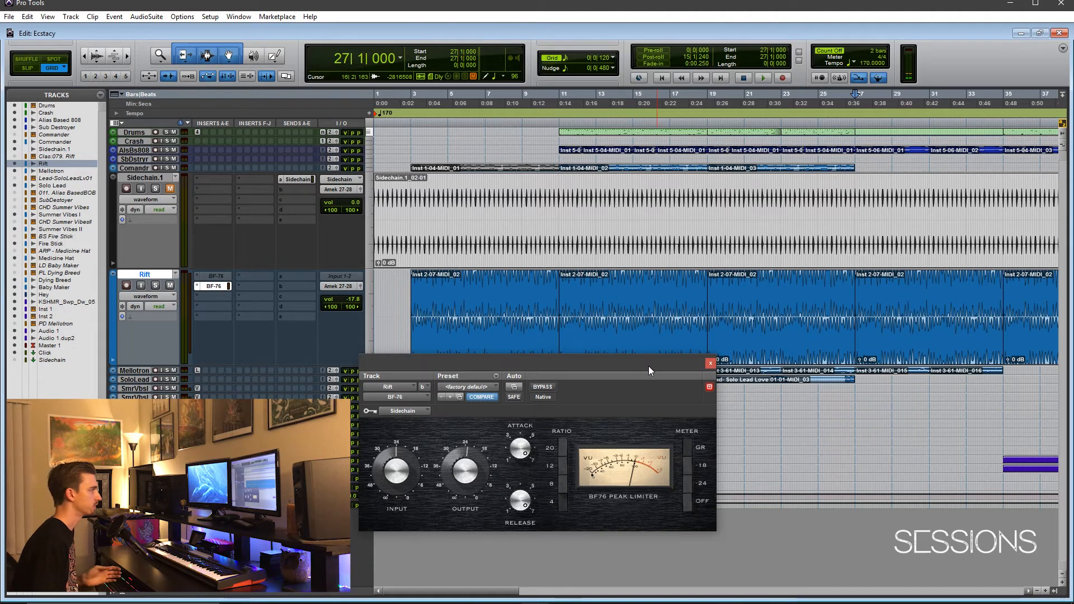
{"action": "left_click_drag", "start_coordinate": [649, 366], "coordinate": [691, 376]}
Solo the Rift track and select its two clips from bar 11 to bar 27
{"action": "left_click", "coordinate": [156, 286]}
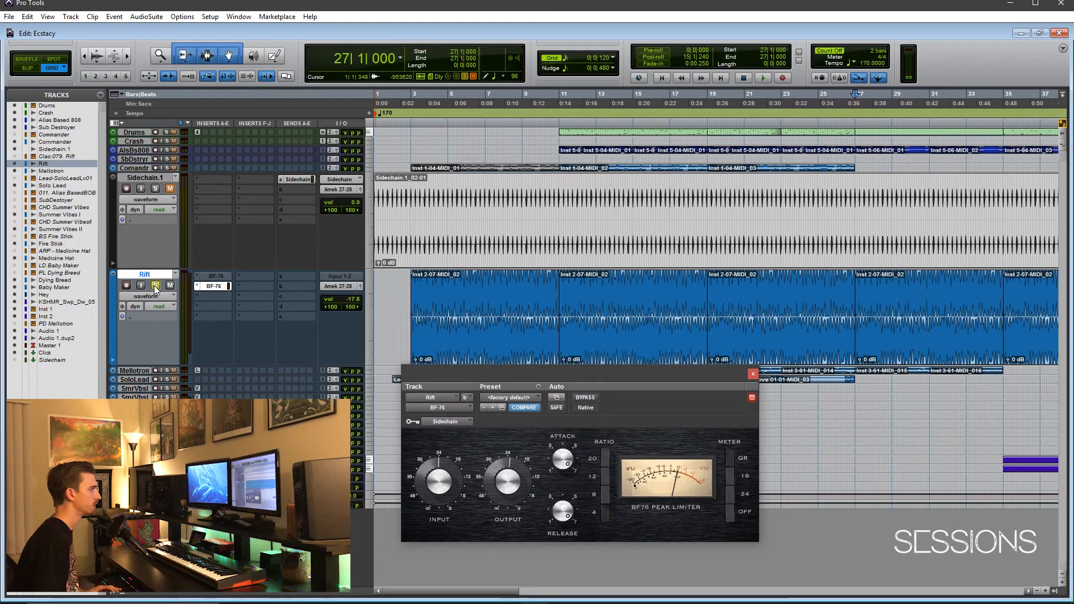
{"action": "left_click", "coordinate": [642, 358]}
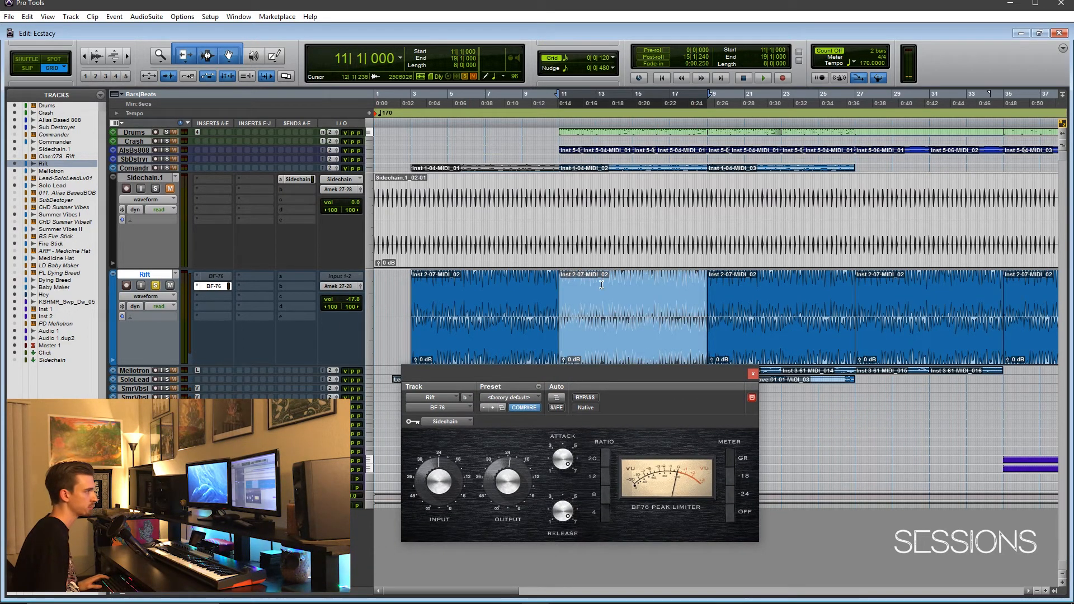
{"action": "left_click", "coordinate": [797, 349], "text": "shift"}
Play the soloed Rift selection with the BF-76 bypassed, re-enable it during playback to compare, and keep its window clear of the clips
{"action": "left_click", "coordinate": [585, 397]}
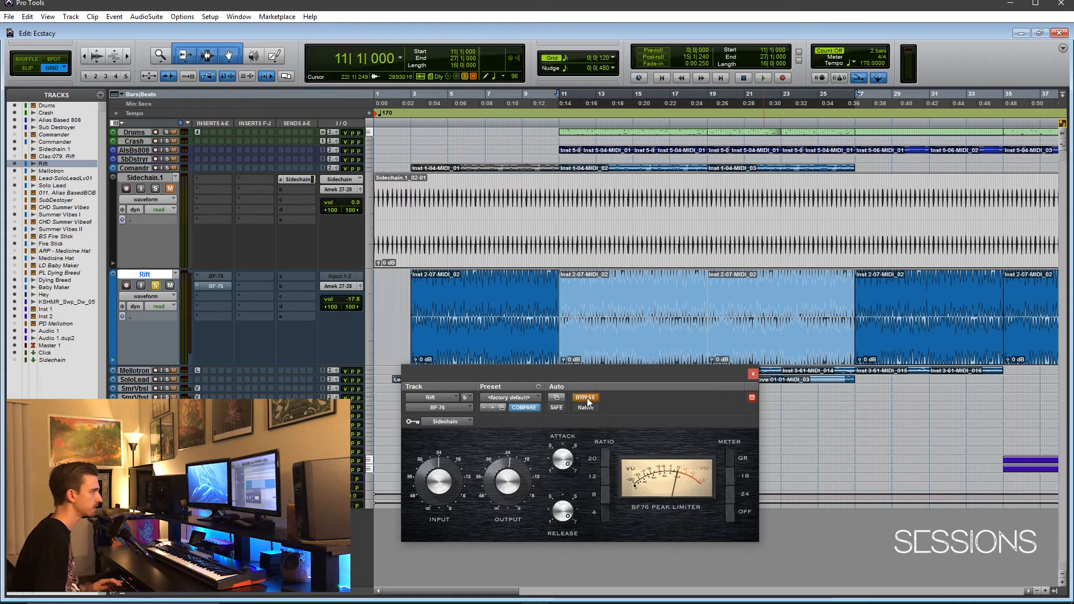
{"action": "left_click_drag", "start_coordinate": [629, 374], "coordinate": [724, 411]}
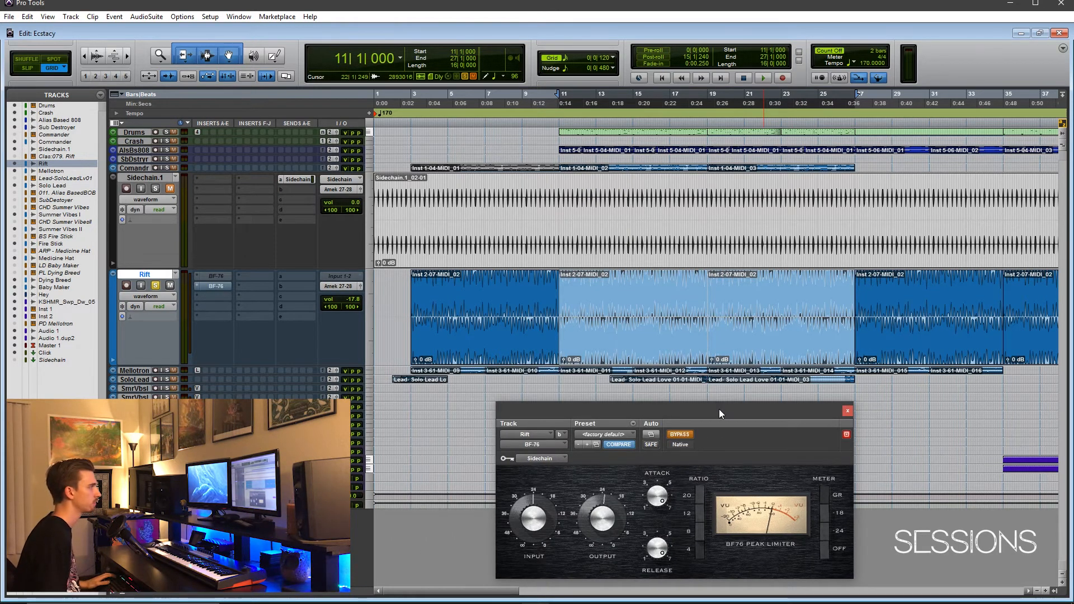
{"action": "key", "text": "space"}
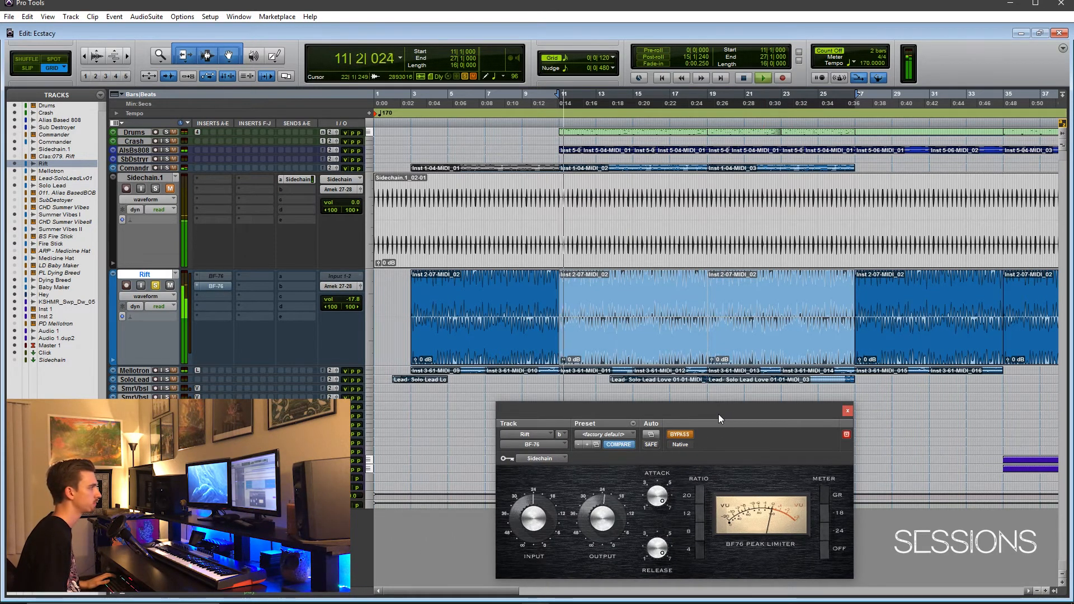
{"action": "left_click", "coordinate": [685, 436]}
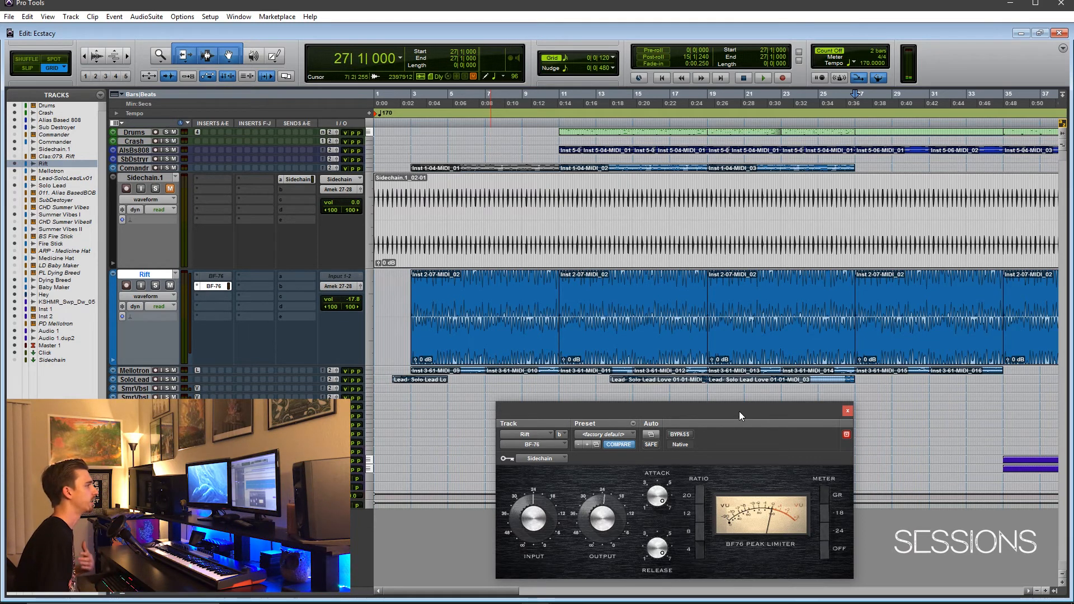
{"action": "left_click_drag", "start_coordinate": [740, 412], "coordinate": [740, 409]}
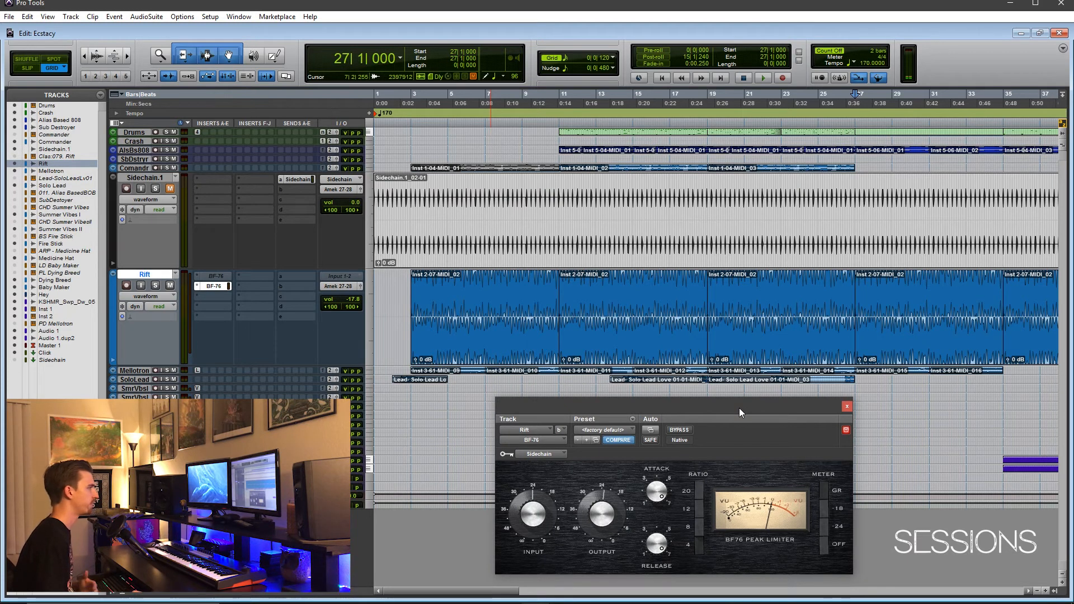